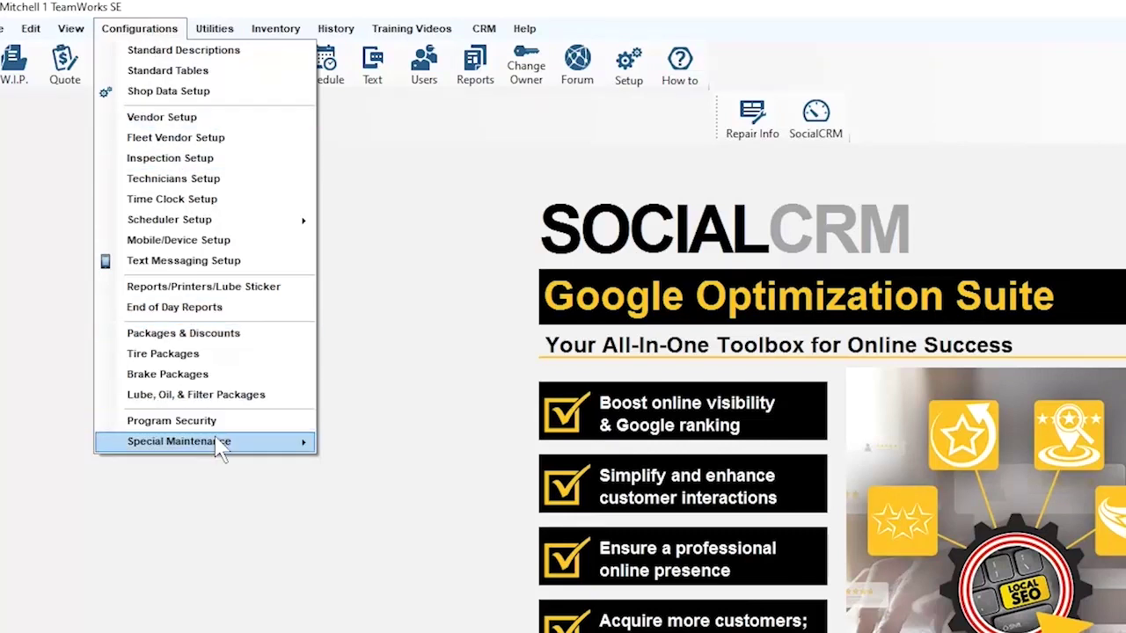
- Show the Configurations > Special Maintenance options, with Toggle Catalog Availability in view
{"action": "mouse_move", "coordinate": [225, 448]}
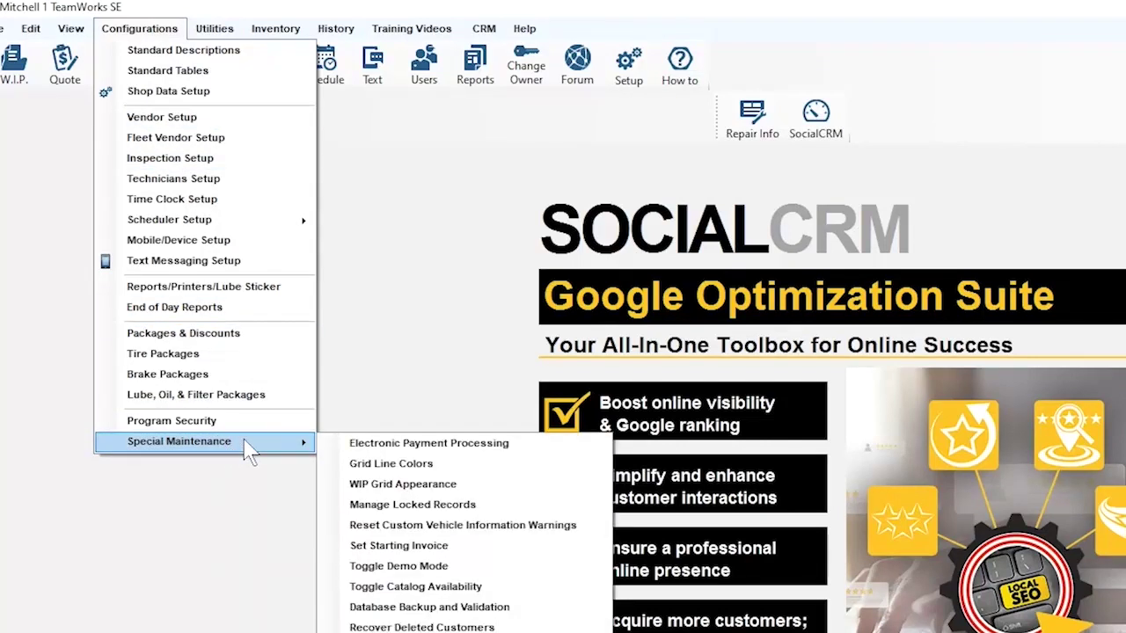
- Turn CQPRO Catalog (Prod1) on in the Catalog Selector and save the selection
{"action": "left_click", "coordinate": [402, 589]}
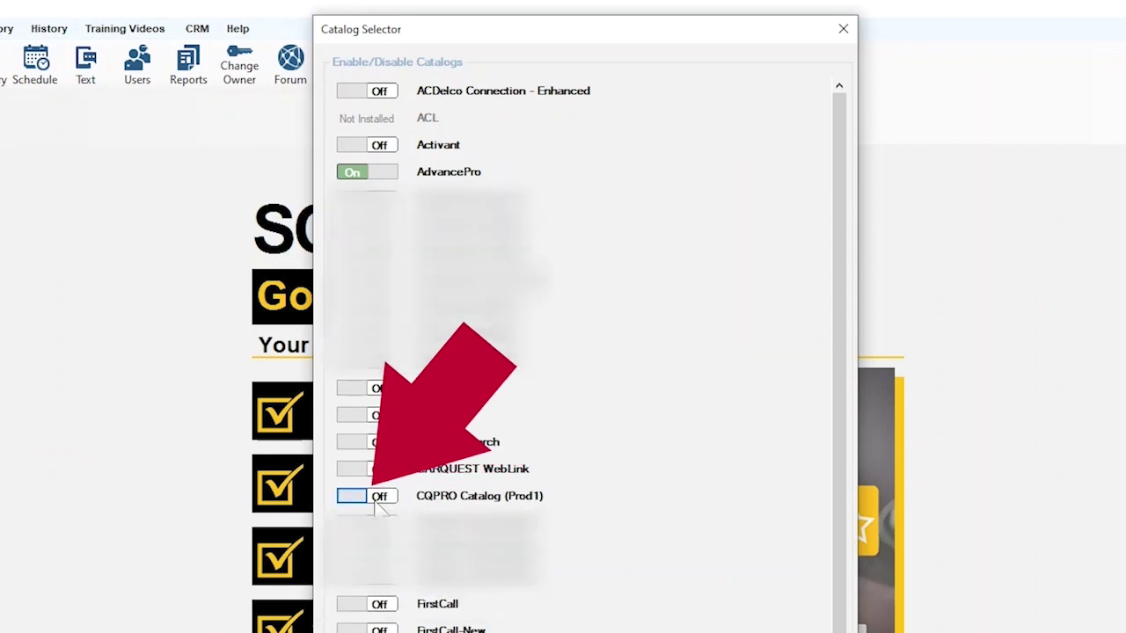
{"action": "left_click", "coordinate": [376, 497]}
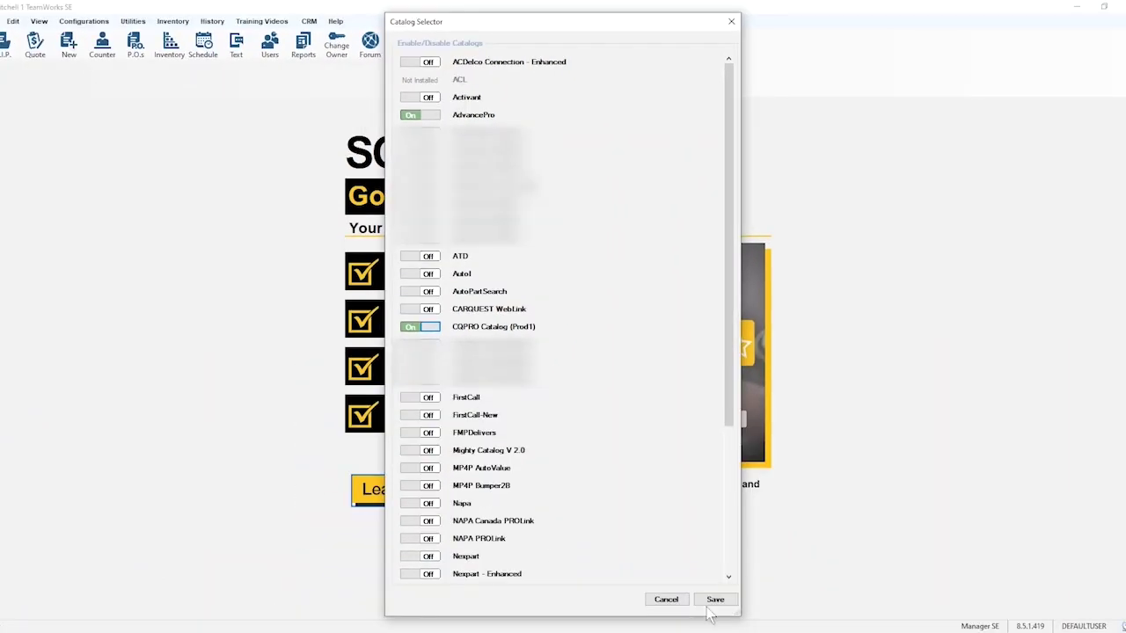
{"action": "left_click", "coordinate": [709, 606]}
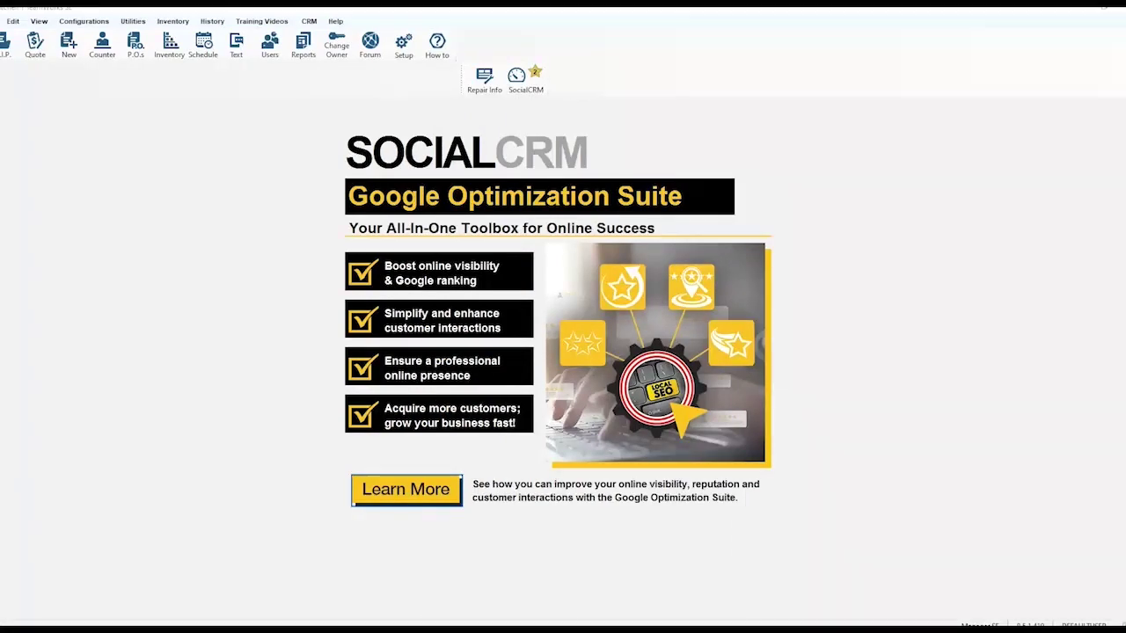
- In Vendor Setup, add a new vendor with code CQ and type Parts Distributor
{"action": "left_click", "coordinate": [84, 21]}
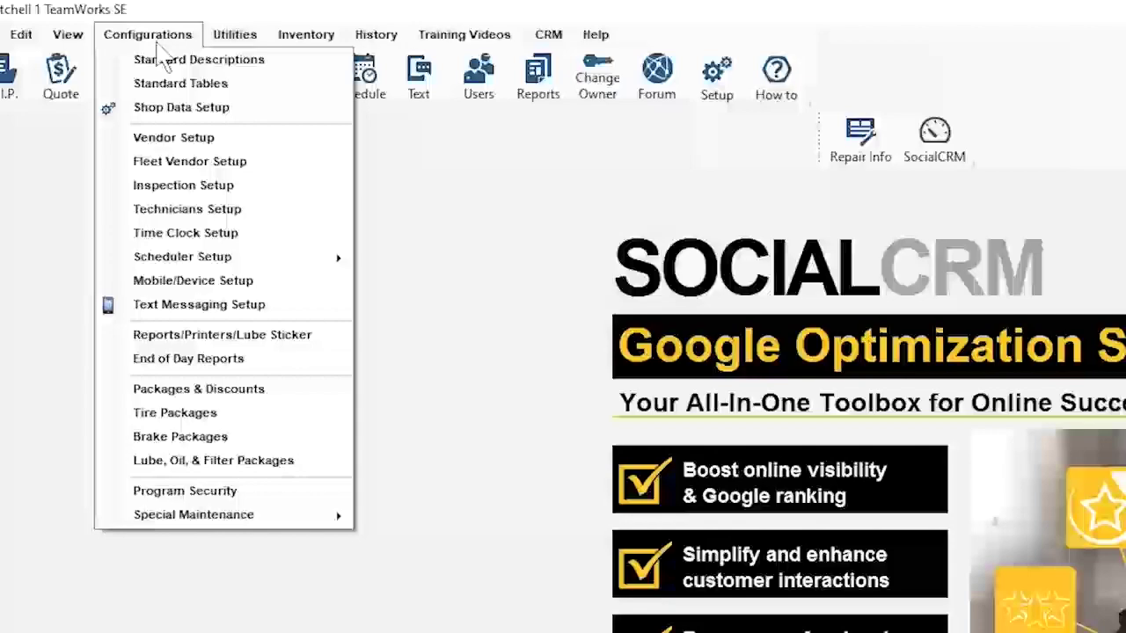
{"action": "left_click", "coordinate": [180, 141]}
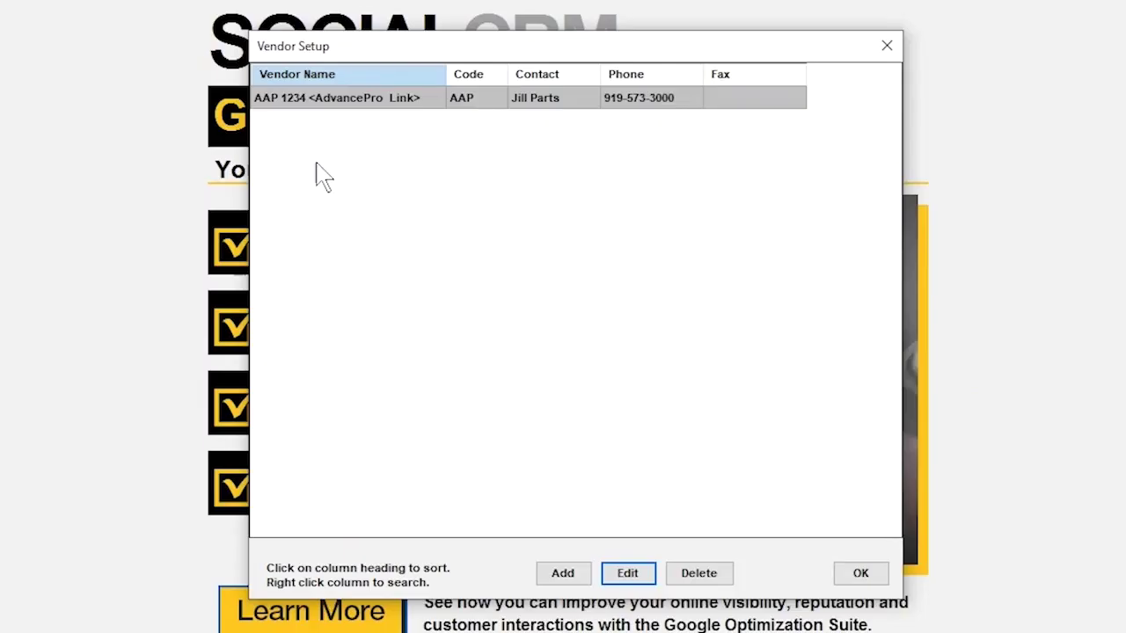
{"action": "left_click", "coordinate": [545, 576]}
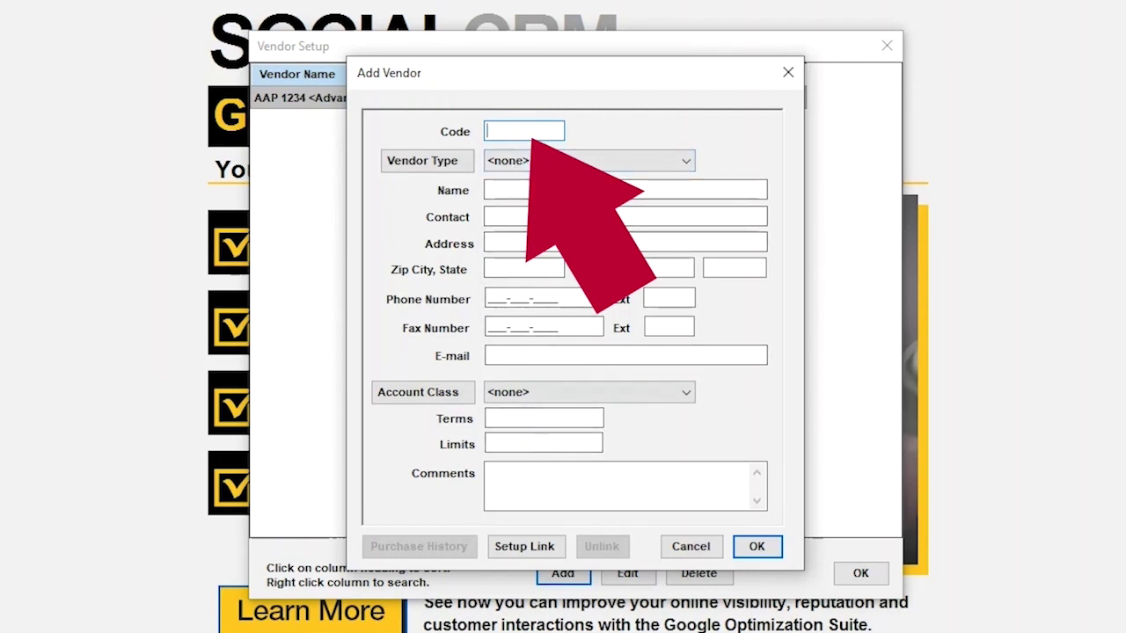
{"action": "type", "text": "Q"}
{"action": "key", "text": "Tab"}
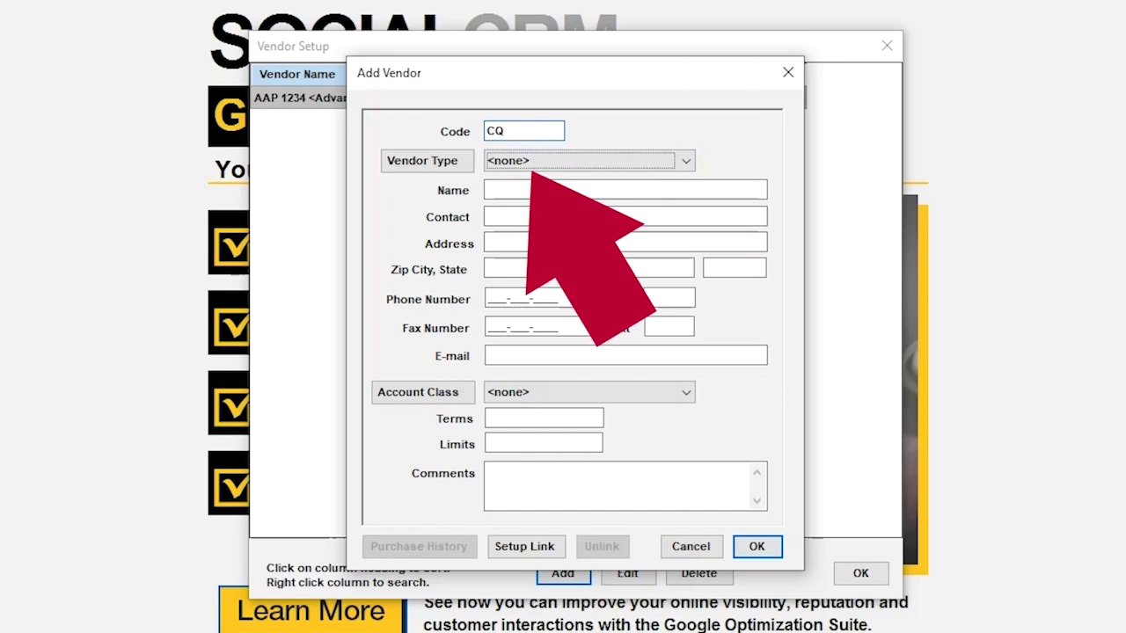
{"action": "left_click", "coordinate": [661, 167]}
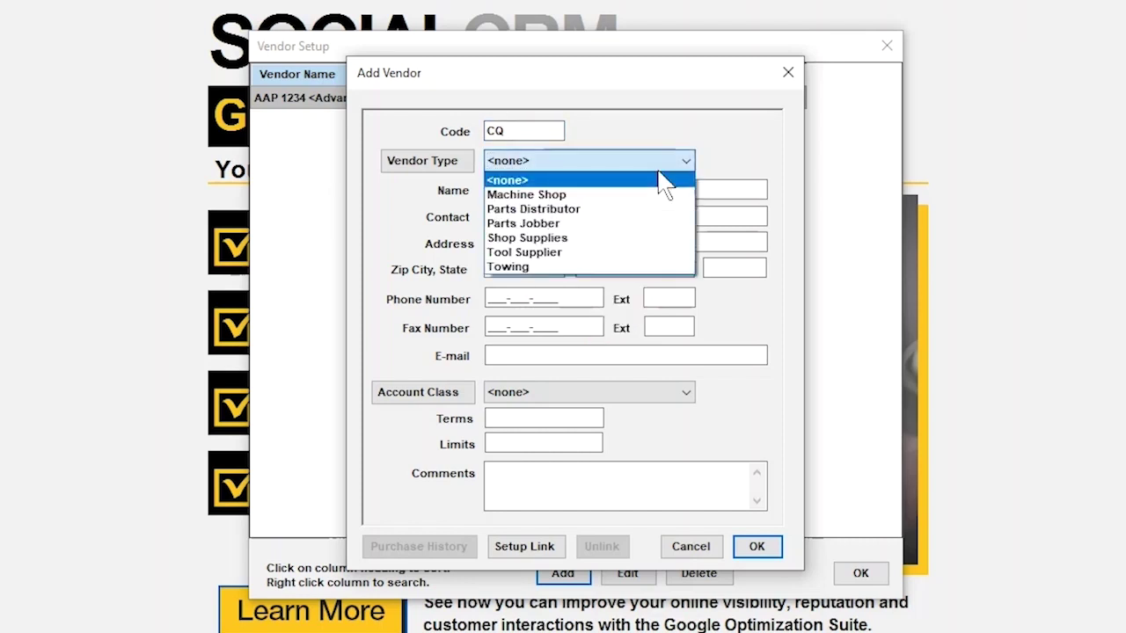
{"action": "left_click", "coordinate": [647, 207]}
- Name the vendor 'Carquest Auto Parts 1234' and enter the contact person, street address and zip code
{"action": "left_click", "coordinate": [648, 188]}
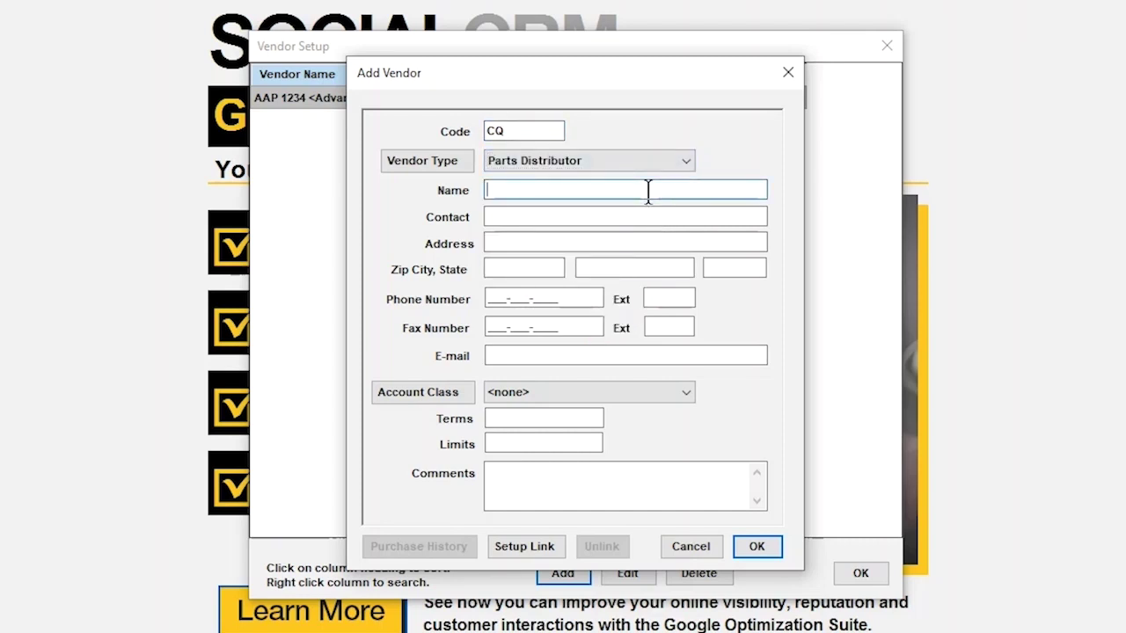
{"action": "type", "text": "Carque"}
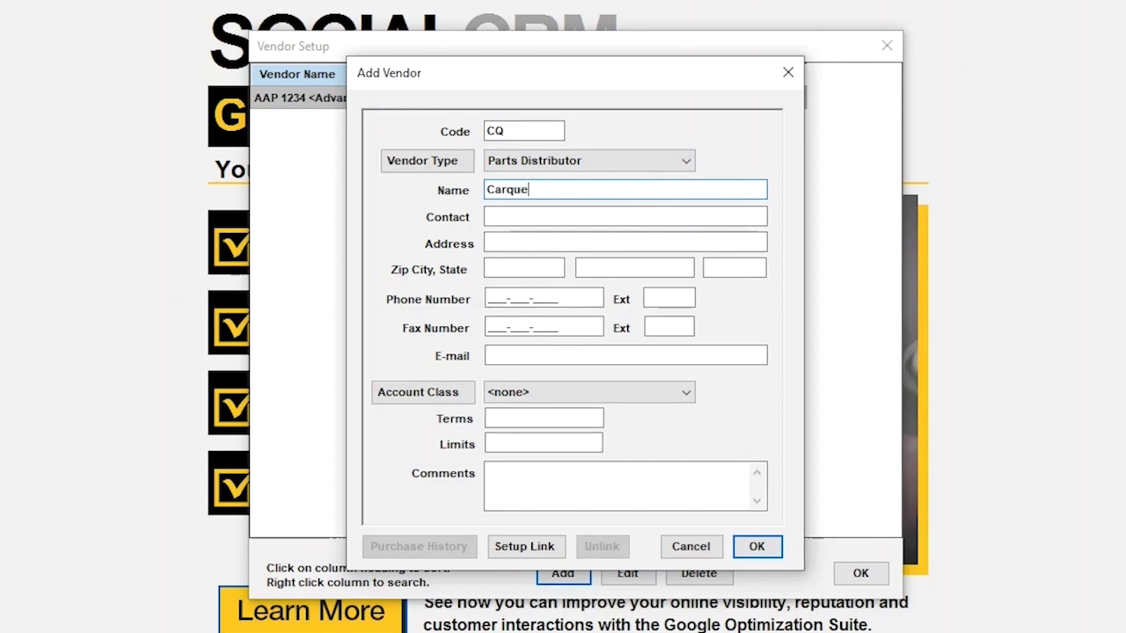
{"action": "type", "text": "st Auto Parts 1234"}
{"action": "key", "text": "Tab"}
{"action": "type", "text": "Jill Carquest"}
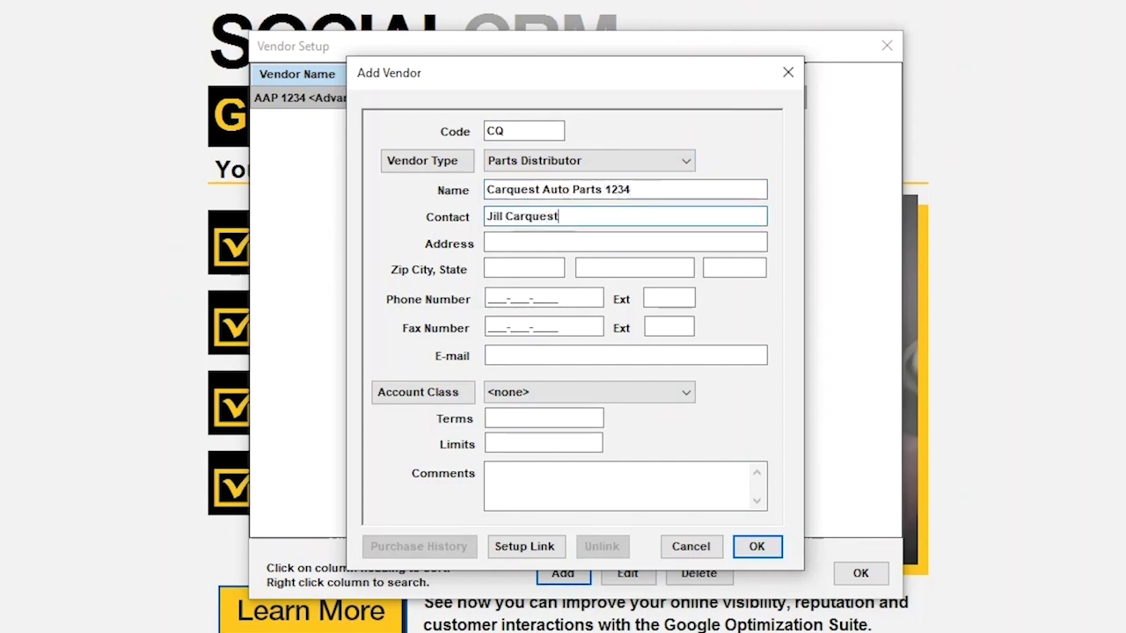
{"action": "key", "text": "Tab"}
{"action": "type", "text": "123 Carquest Street"}
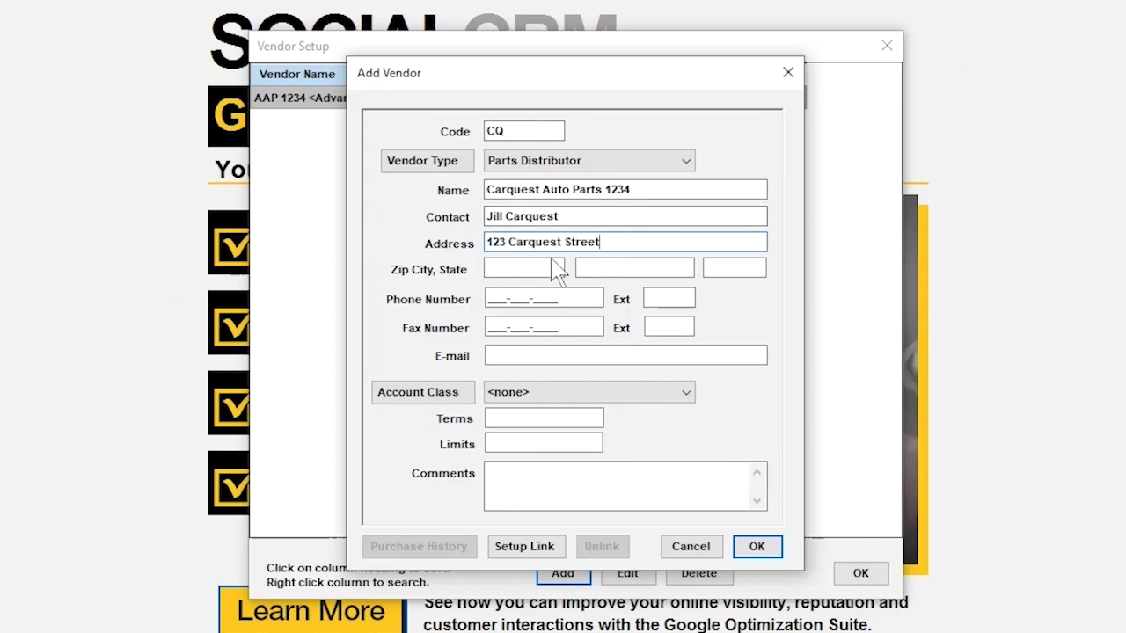
{"action": "left_click", "coordinate": [558, 269]}
{"action": "type", "text": "27609"}
{"action": "key", "text": "Tab"}
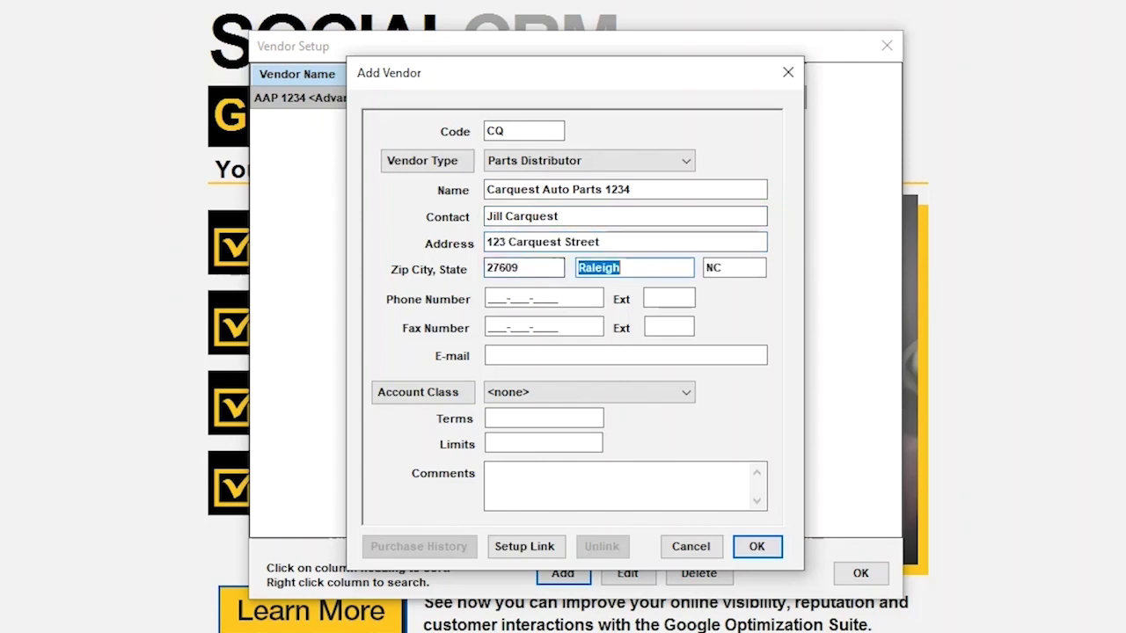
- Link the vendor to CQPRO Catalog (Prod1) by signing in with the catalog account's e-mail and password
{"action": "left_click", "coordinate": [525, 550]}
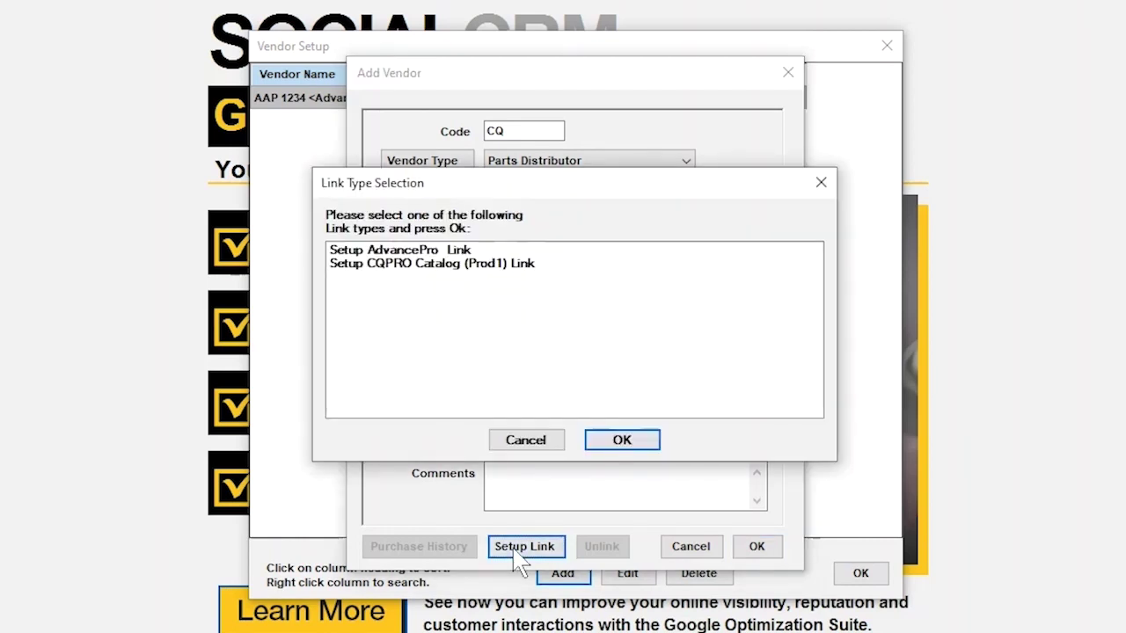
{"action": "left_click", "coordinate": [417, 264]}
{"action": "left_click", "coordinate": [619, 442]}
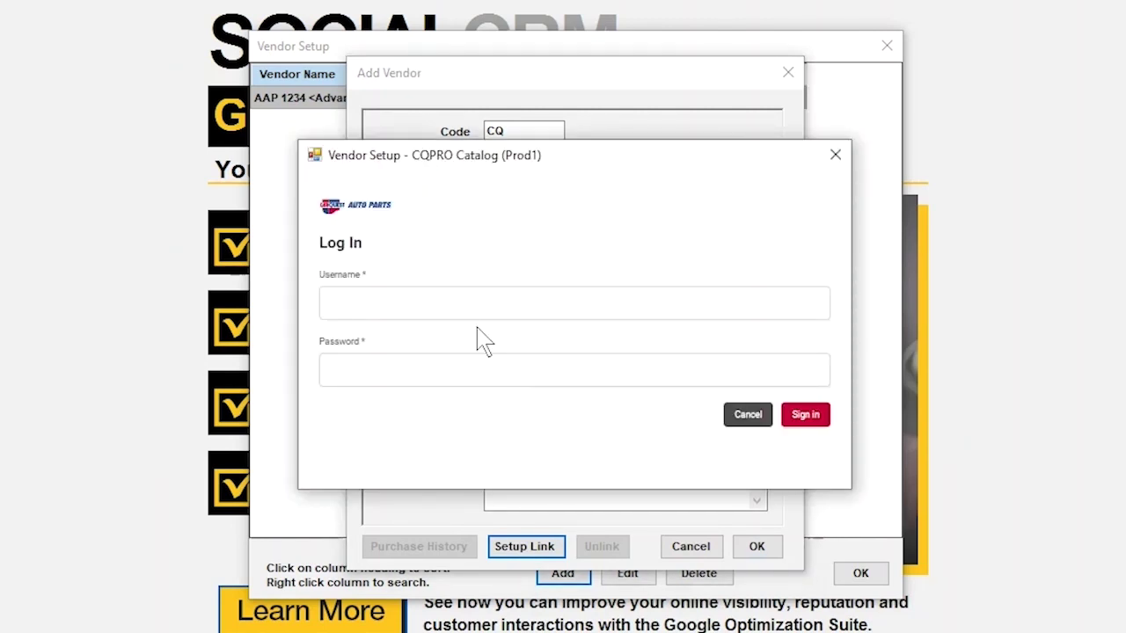
{"action": "left_click", "coordinate": [470, 305]}
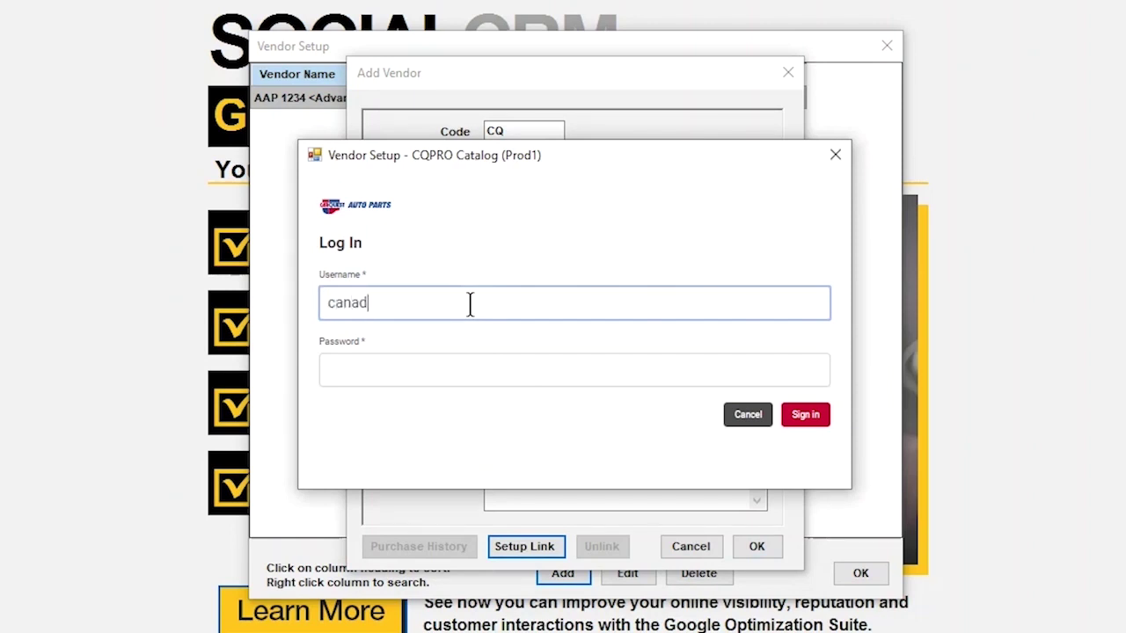
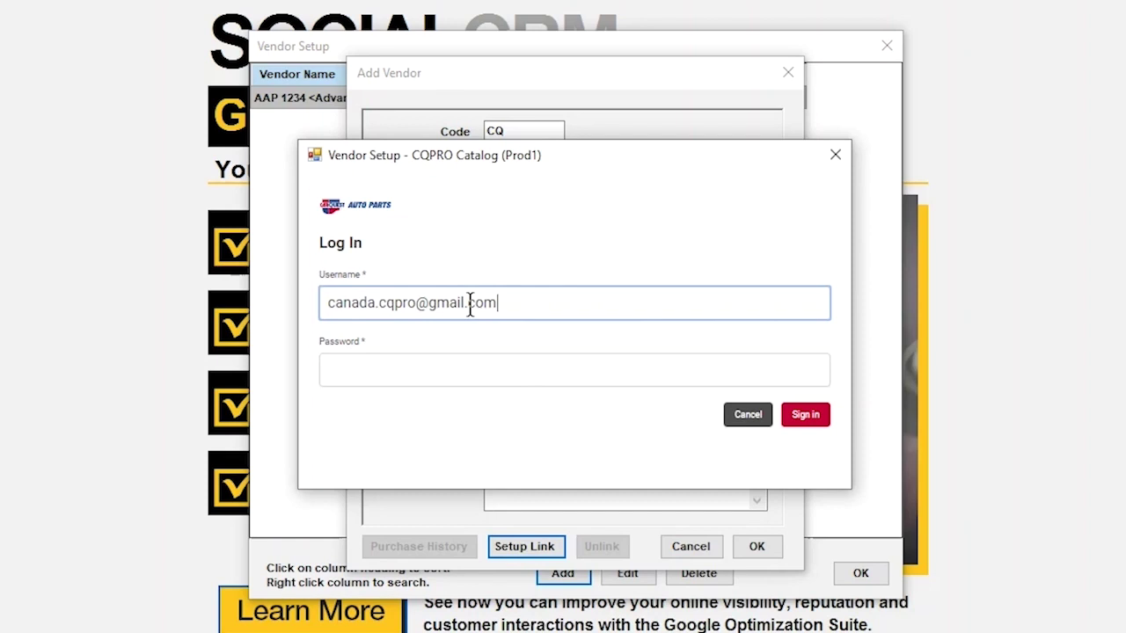
{"action": "left_click", "coordinate": [436, 372]}
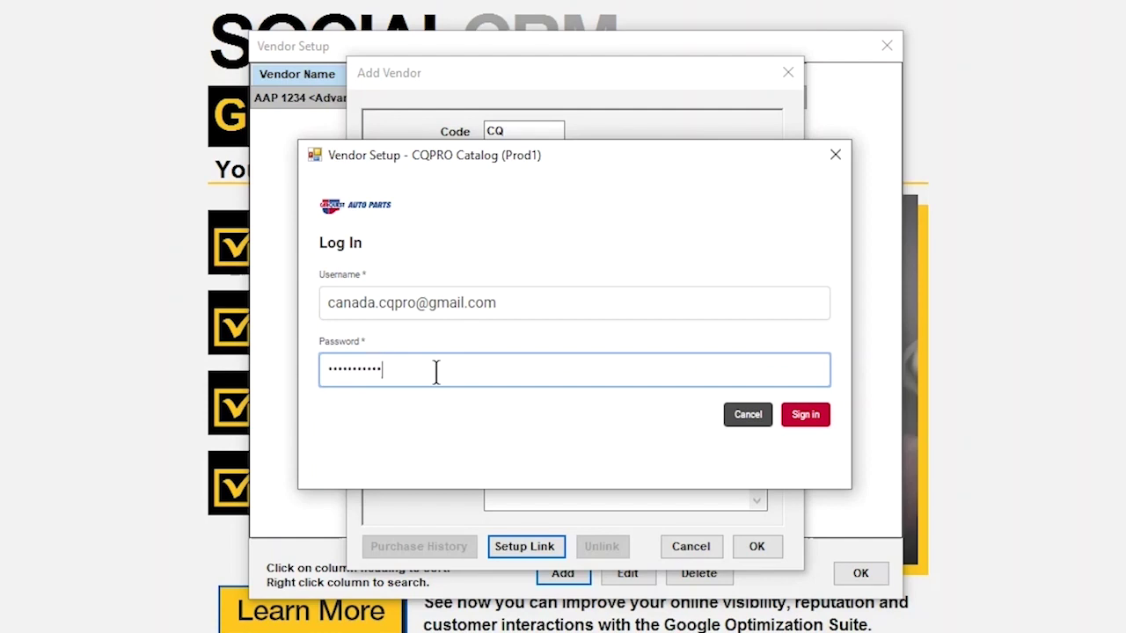
{"action": "left_click", "coordinate": [786, 418]}
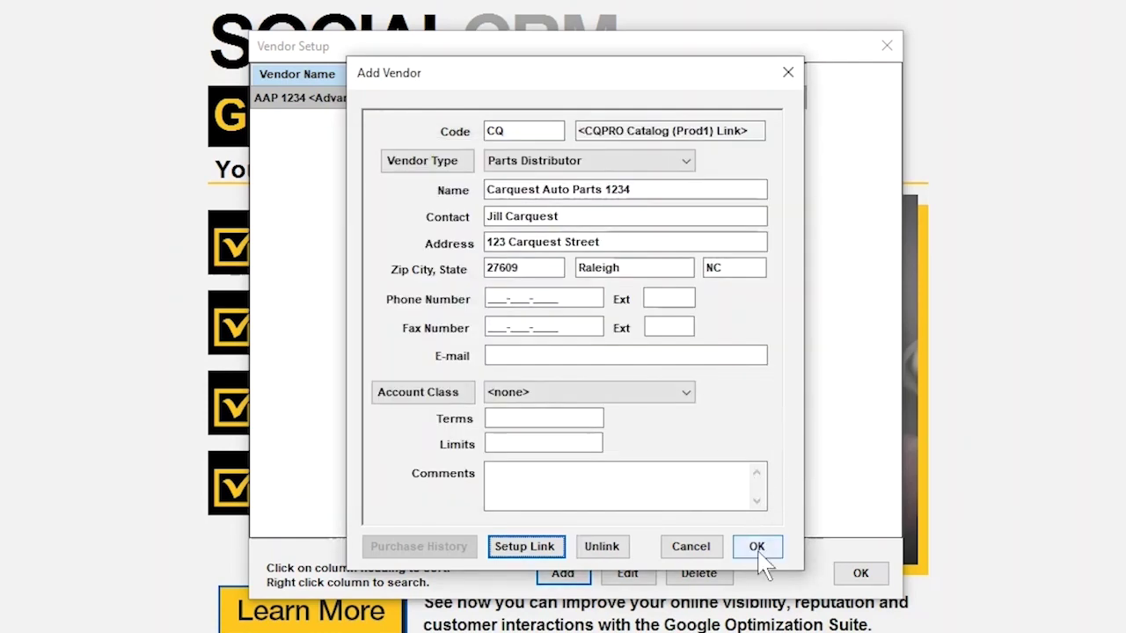
- Save the Carquest Auto Parts 1234 vendor and close Vendor Setup
{"action": "left_click", "coordinate": [760, 561]}
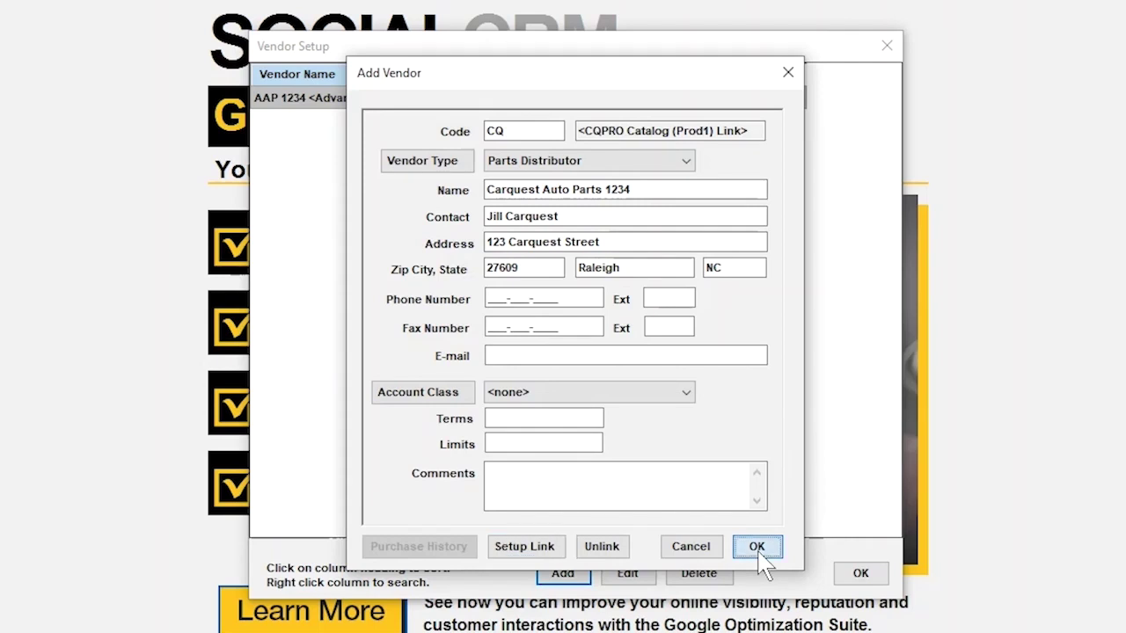
{"action": "left_click", "coordinate": [851, 579]}
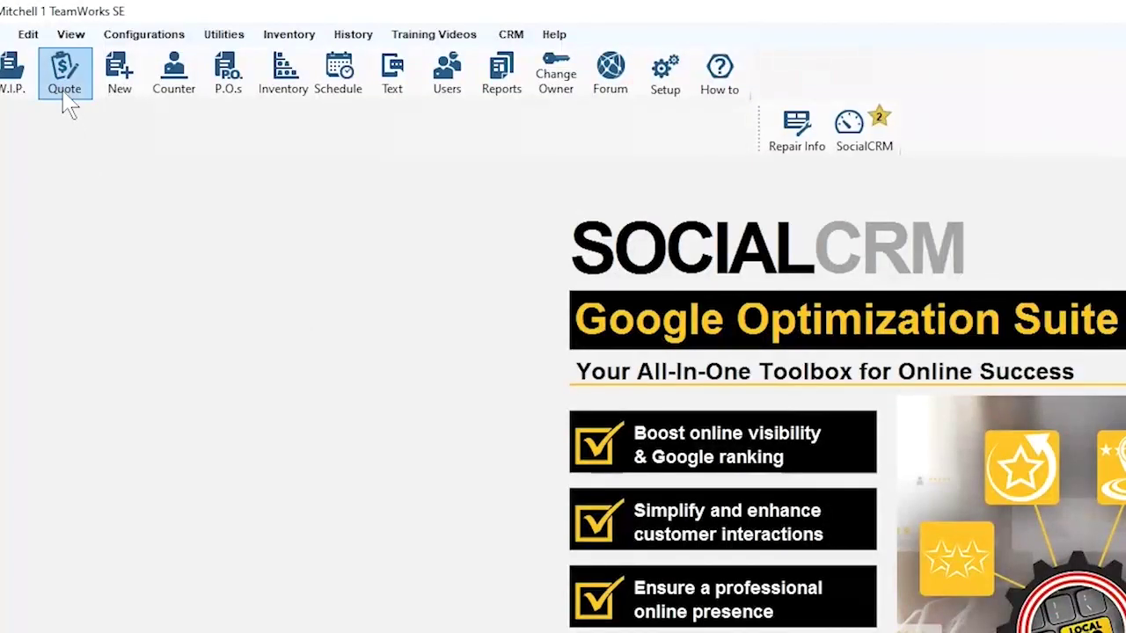
- Quote a 2015 Ford Edge SE, 3.5L V6 with 6-speed 6F35 automatic, and open the CarQuest catalog
{"action": "left_click", "coordinate": [66, 88]}
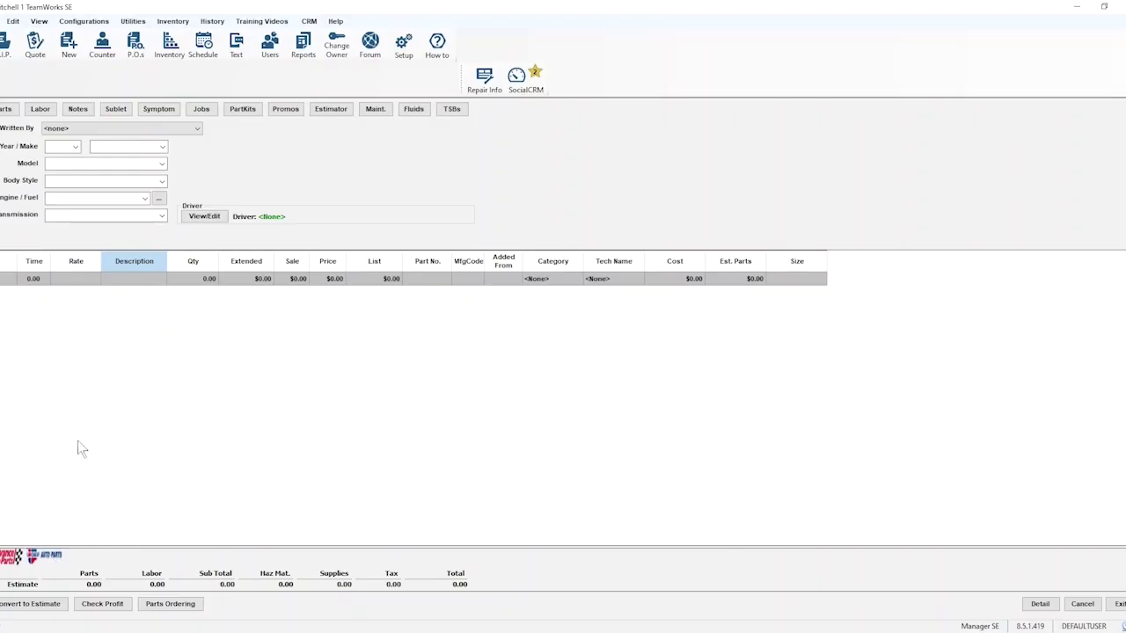
{"action": "left_click", "coordinate": [75, 146]}
{"action": "left_click", "coordinate": [52, 226]}
{"action": "left_click", "coordinate": [113, 245]}
{"action": "left_click", "coordinate": [88, 220]}
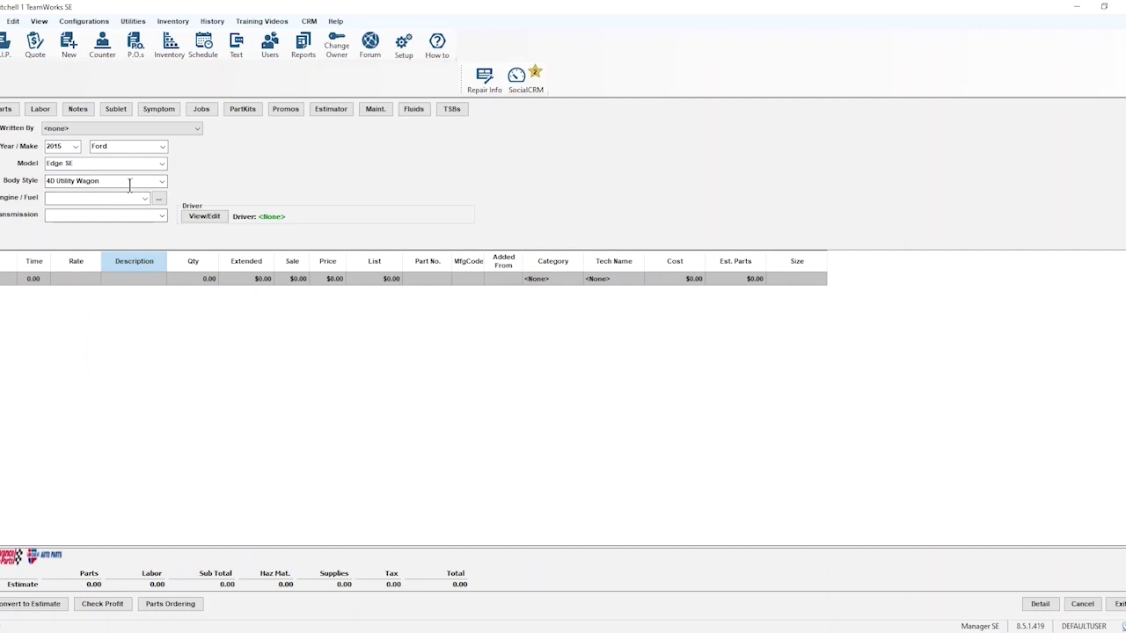
{"action": "left_click", "coordinate": [140, 209]}
{"action": "left_click", "coordinate": [160, 217]}
{"action": "left_click", "coordinate": [124, 226]}
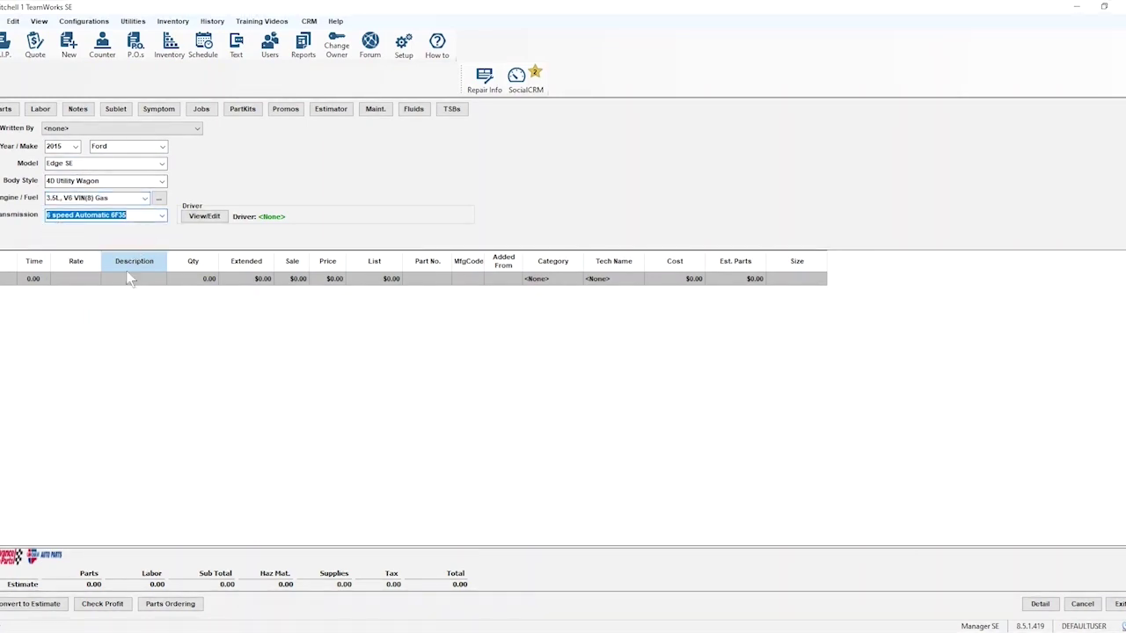
{"action": "left_click", "coordinate": [39, 554]}
{"action": "left_click_drag", "start_coordinate": [157, 128], "coordinate": [189, 132]}
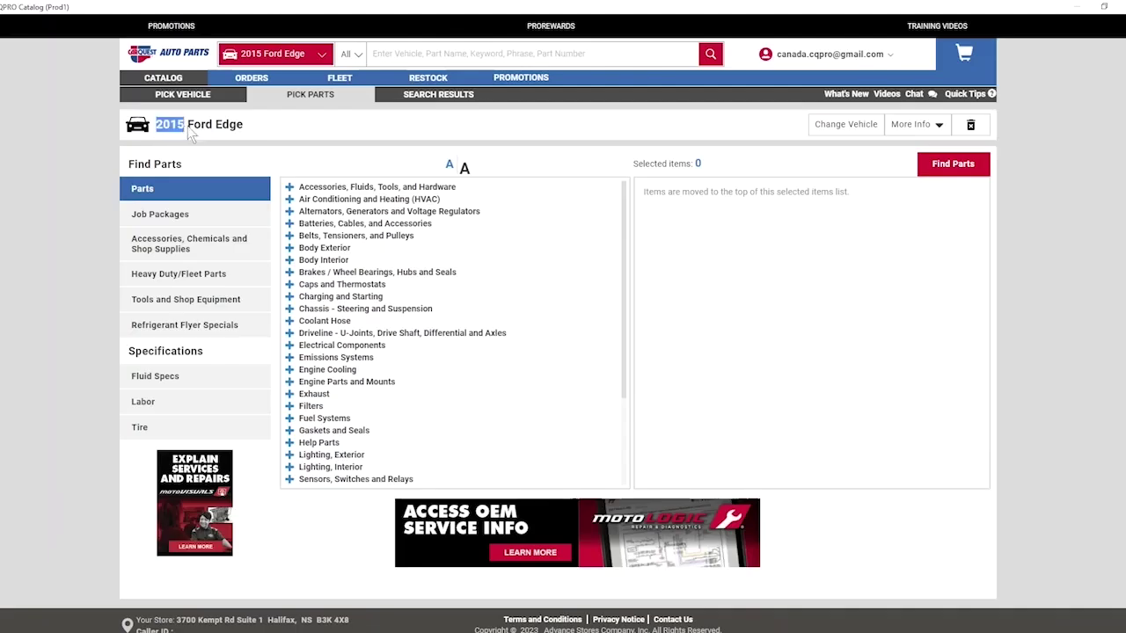
- Find parts for the FRONT BRAKES - Pads & Rotors job package on the FWD vehicle
{"action": "left_click", "coordinate": [260, 132]}
{"action": "left_click", "coordinate": [182, 216]}
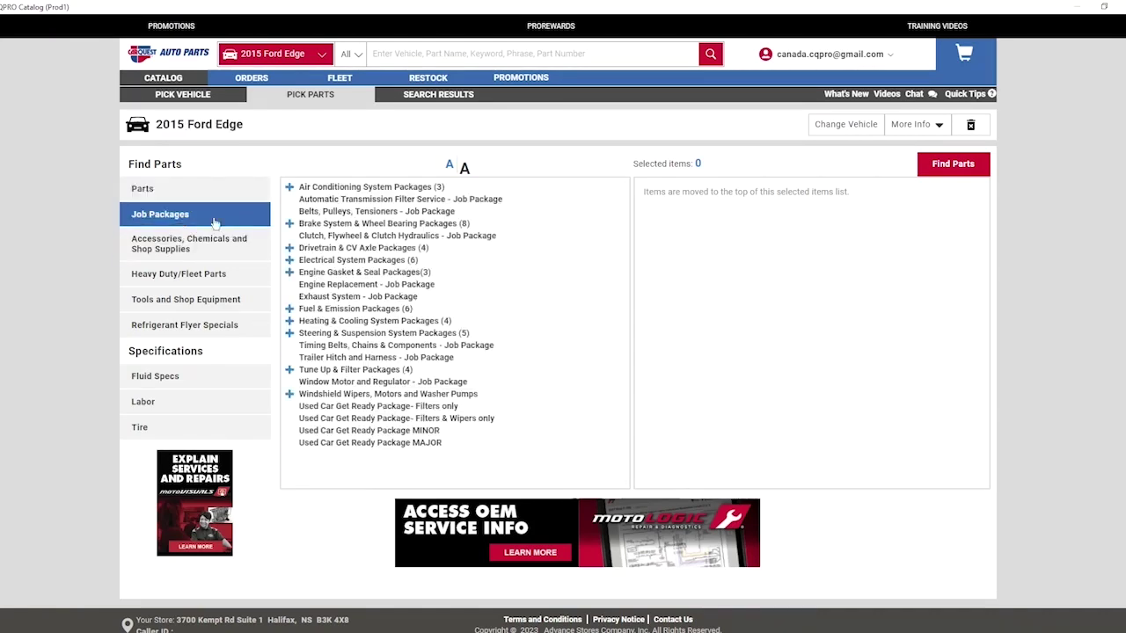
{"action": "left_click", "coordinate": [290, 224]}
{"action": "left_click", "coordinate": [310, 239]}
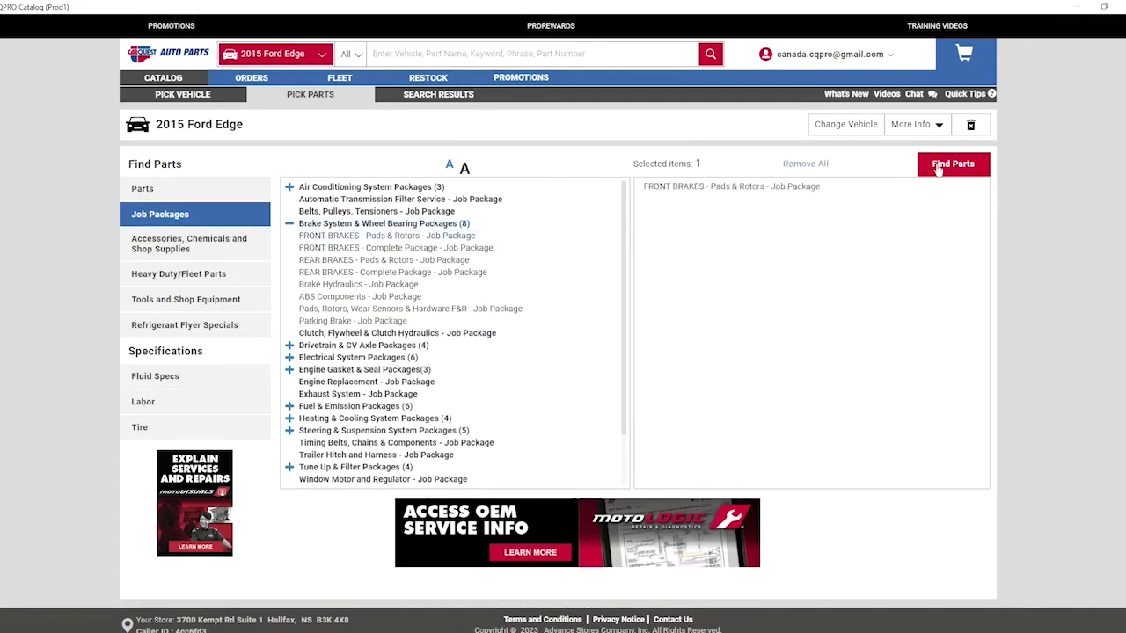
{"action": "left_click", "coordinate": [939, 167]}
{"action": "left_click", "coordinate": [444, 159]}
{"action": "left_click", "coordinate": [455, 155]}
{"action": "left_click", "coordinate": [457, 143]}
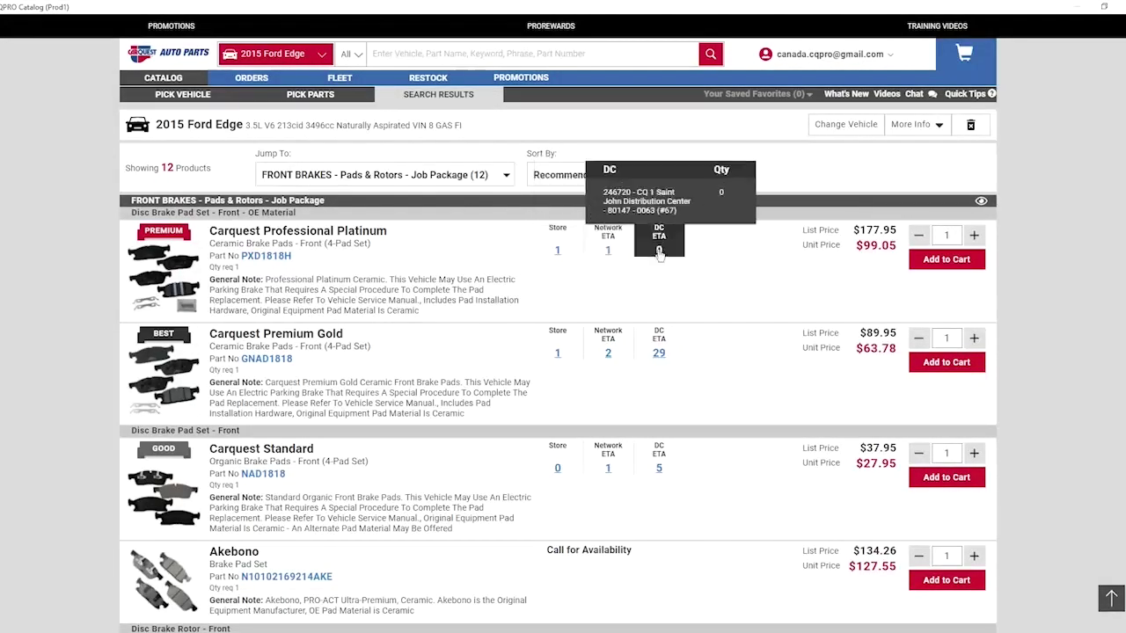
- Add Professional Platinum front pads and Platinum Painted front rotors to the cart and transfer it to the quote
{"action": "left_click", "coordinate": [658, 250]}
{"action": "left_click", "coordinate": [384, 174]}
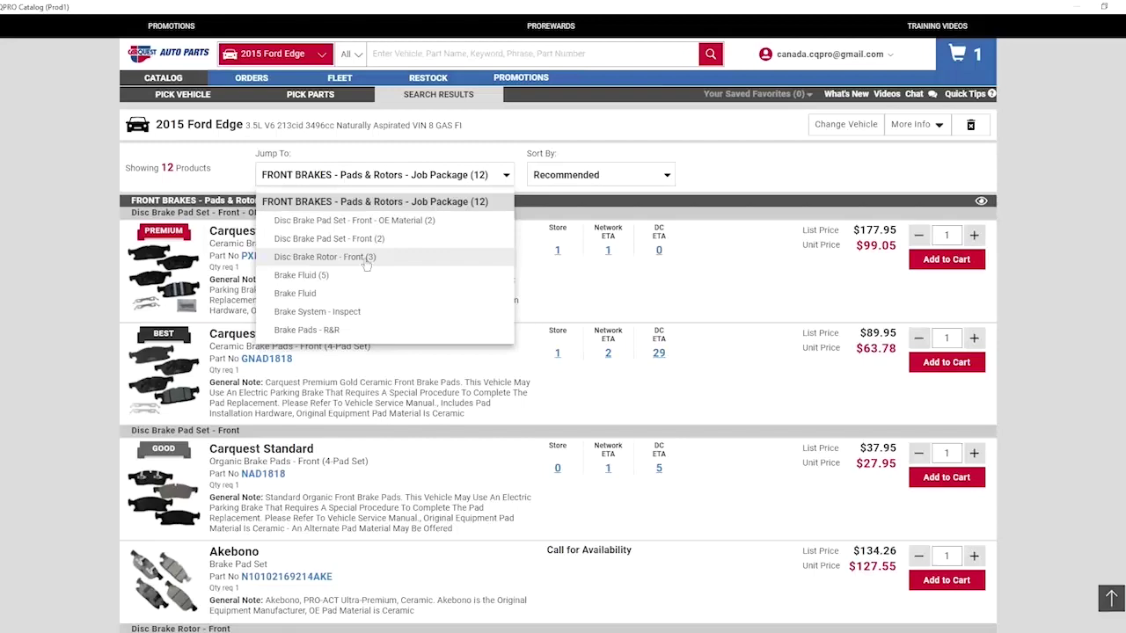
{"action": "left_click", "coordinate": [366, 259]}
{"action": "left_click", "coordinate": [939, 190]}
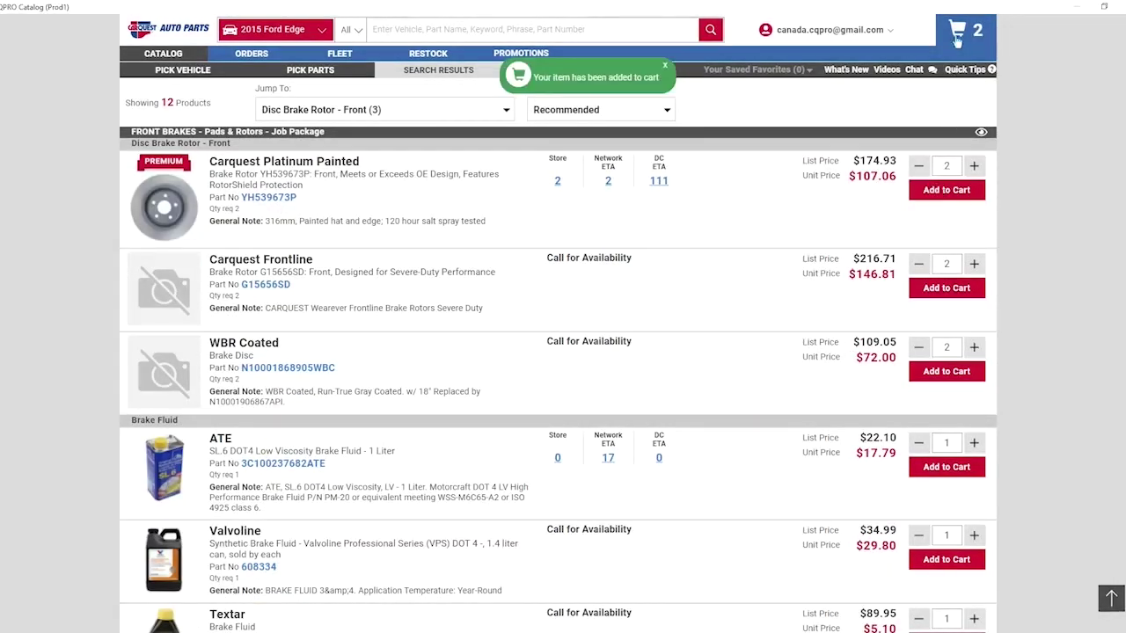
{"action": "left_click", "coordinate": [956, 35]}
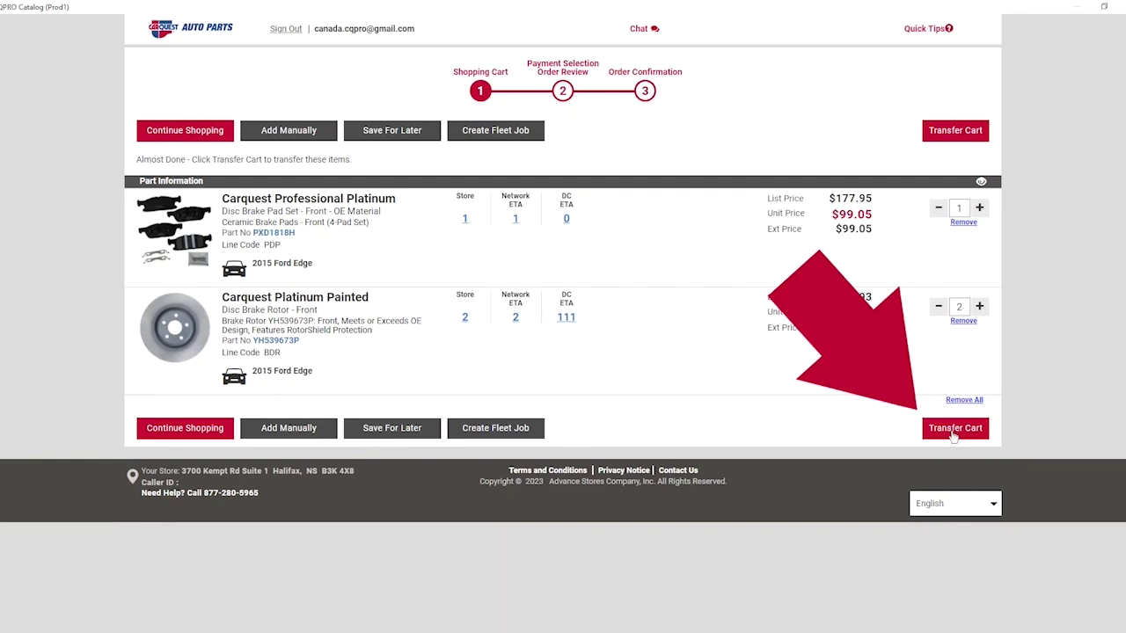
{"action": "left_click", "coordinate": [954, 428]}
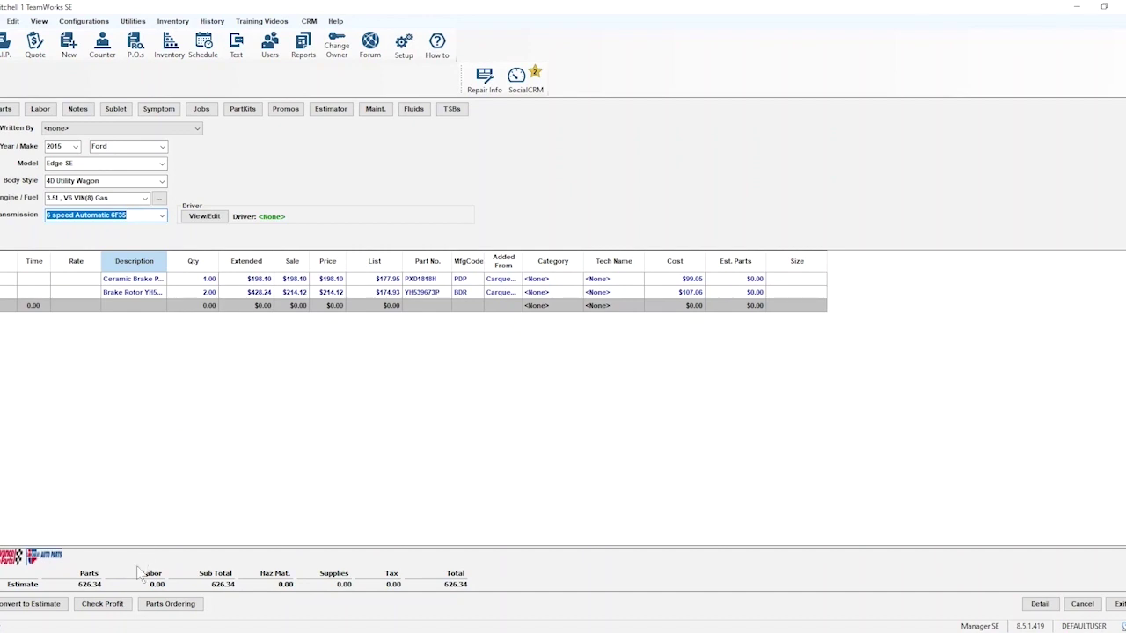
- Run a Carquest price check on the quote's brake pads and rotors from Parts Ordering
{"action": "left_click", "coordinate": [168, 611]}
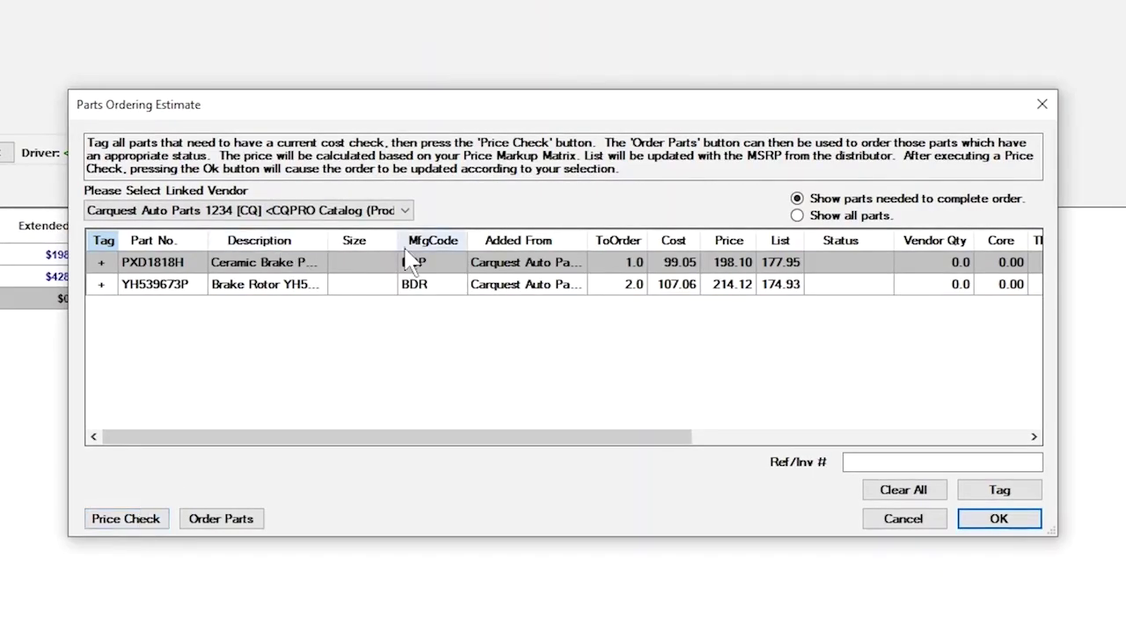
{"action": "left_click", "coordinate": [114, 524]}
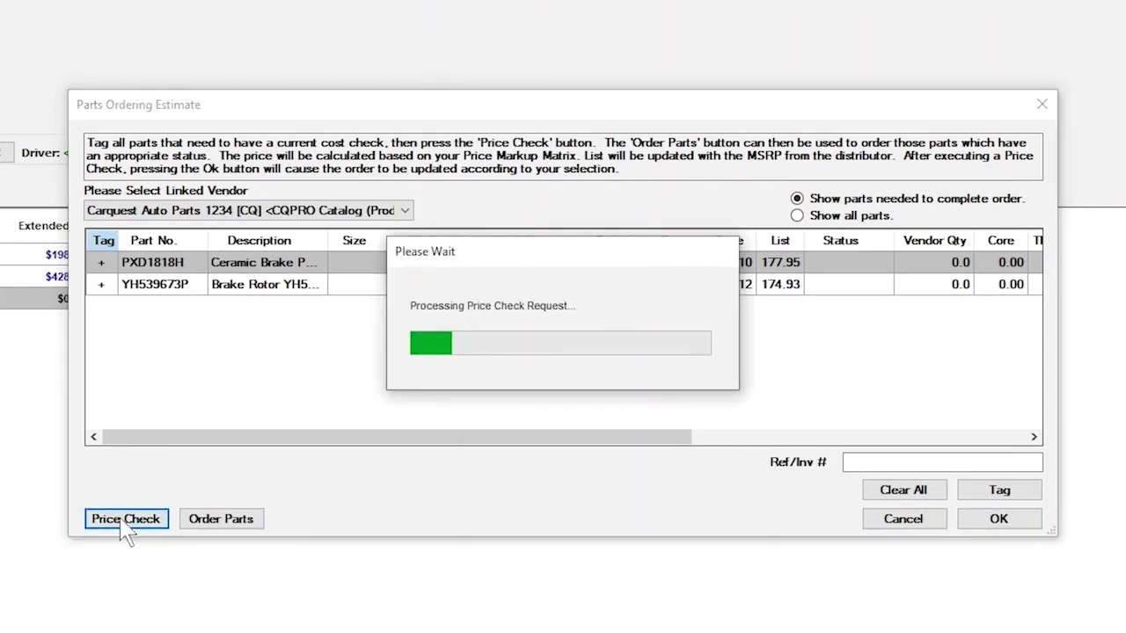